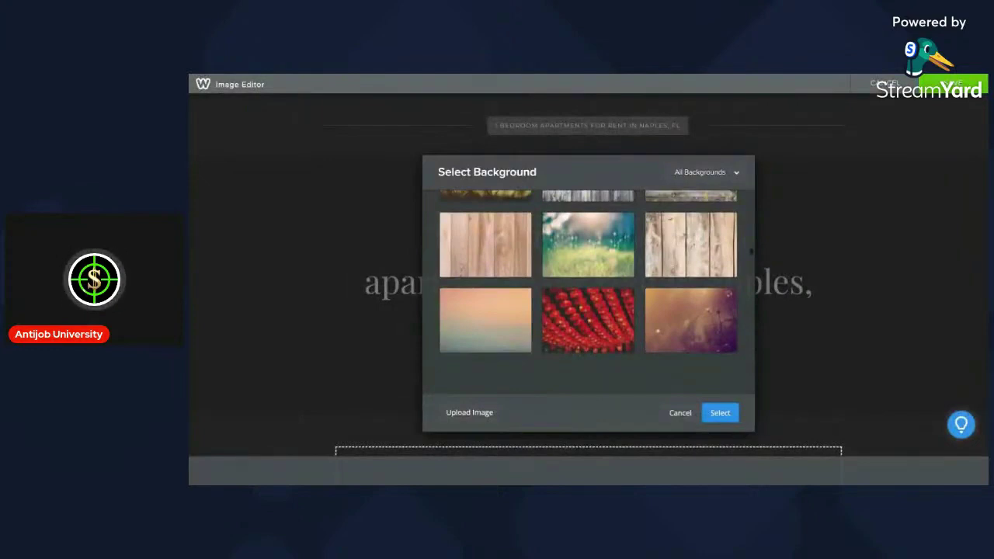
Set the header background to the stock photo of a white yacht on a blue ocean and save the image.
{"action": "scroll", "coordinate": [588, 291], "scroll_direction": "up", "scroll_amount": 5}
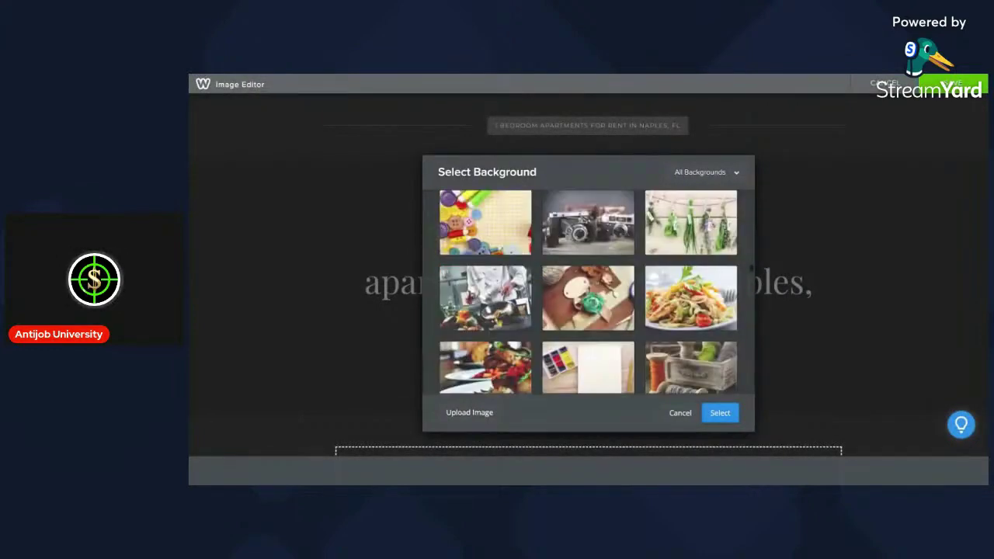
{"action": "scroll", "coordinate": [587, 291], "scroll_direction": "down", "scroll_amount": 5}
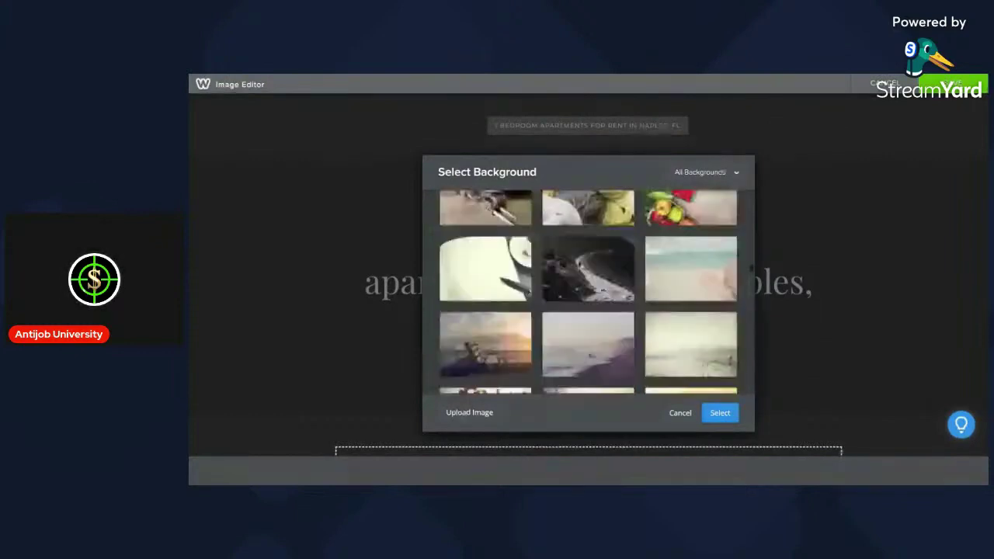
{"action": "scroll", "coordinate": [588, 291], "scroll_direction": "down", "scroll_amount": 1}
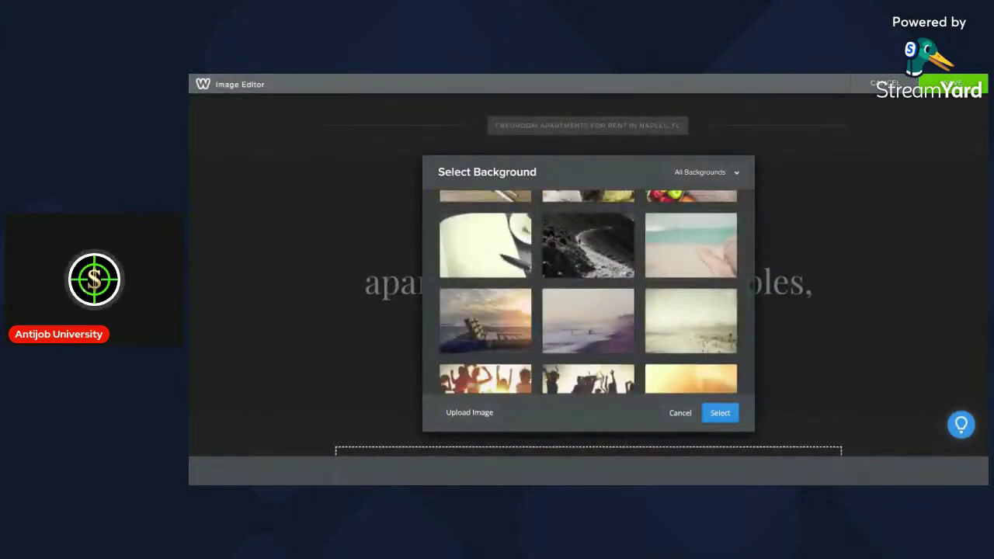
{"action": "scroll", "coordinate": [588, 291], "scroll_direction": "down", "scroll_amount": 3}
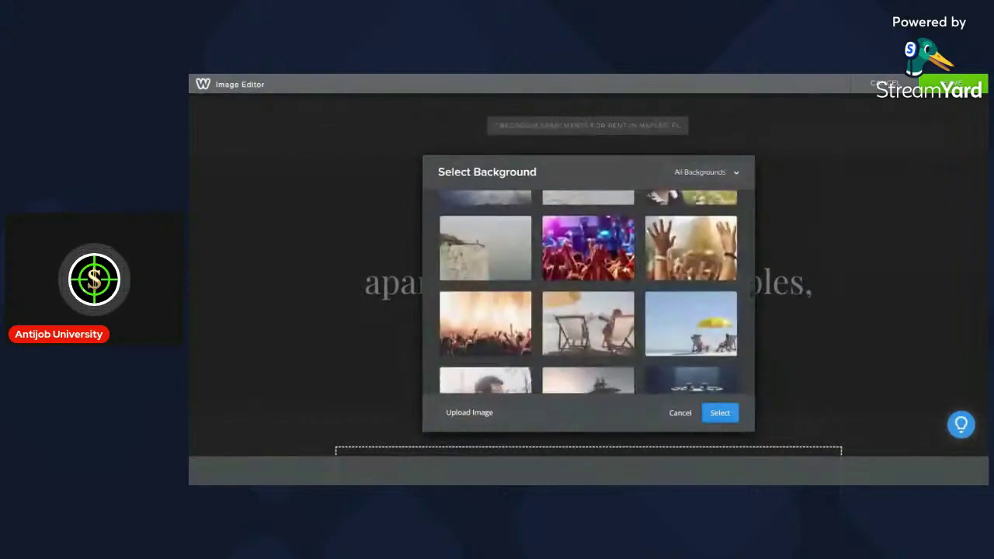
{"action": "scroll", "coordinate": [588, 291], "scroll_direction": "down", "scroll_amount": 1}
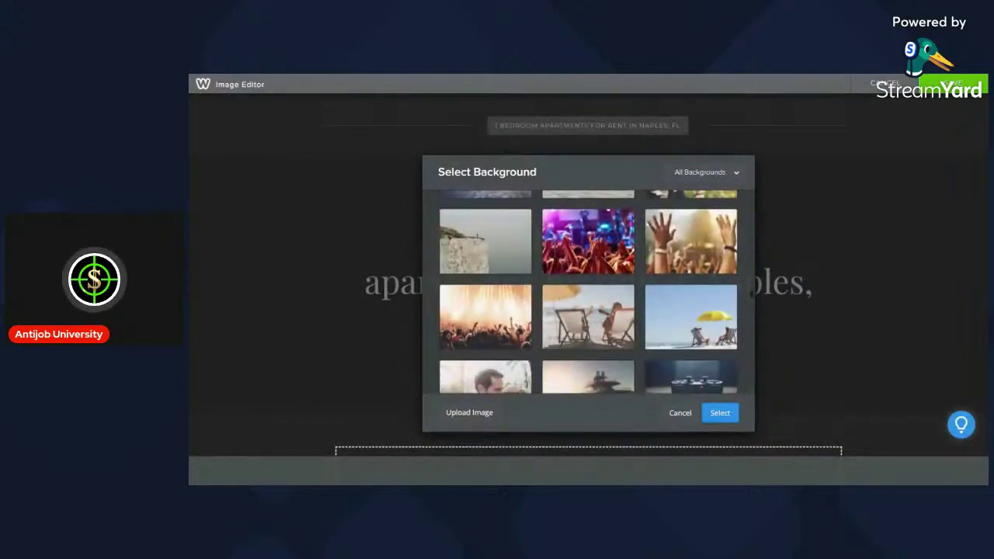
{"action": "scroll", "coordinate": [588, 292], "scroll_direction": "down", "scroll_amount": 5}
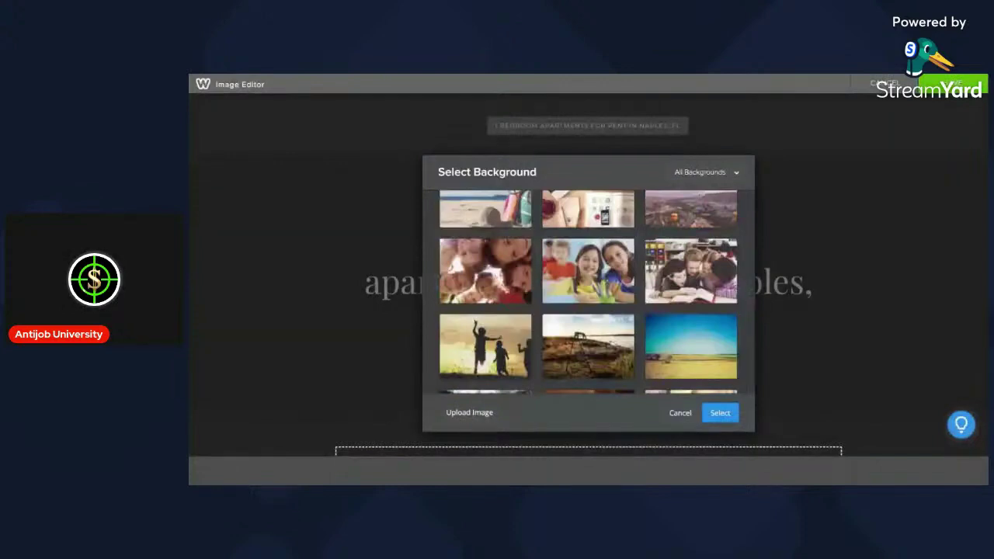
{"action": "scroll", "coordinate": [588, 291], "scroll_direction": "down", "scroll_amount": 3}
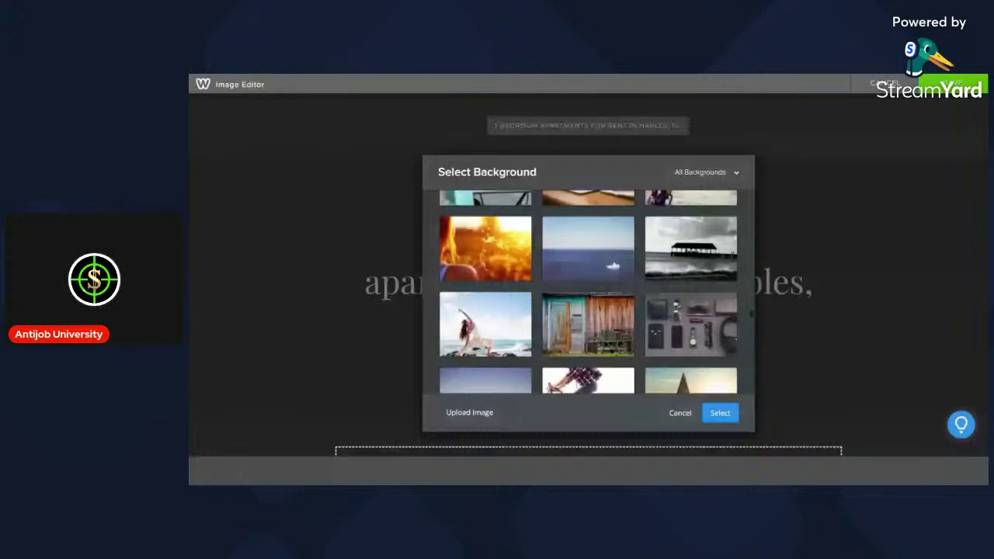
{"action": "double_click", "coordinate": [588, 248]}
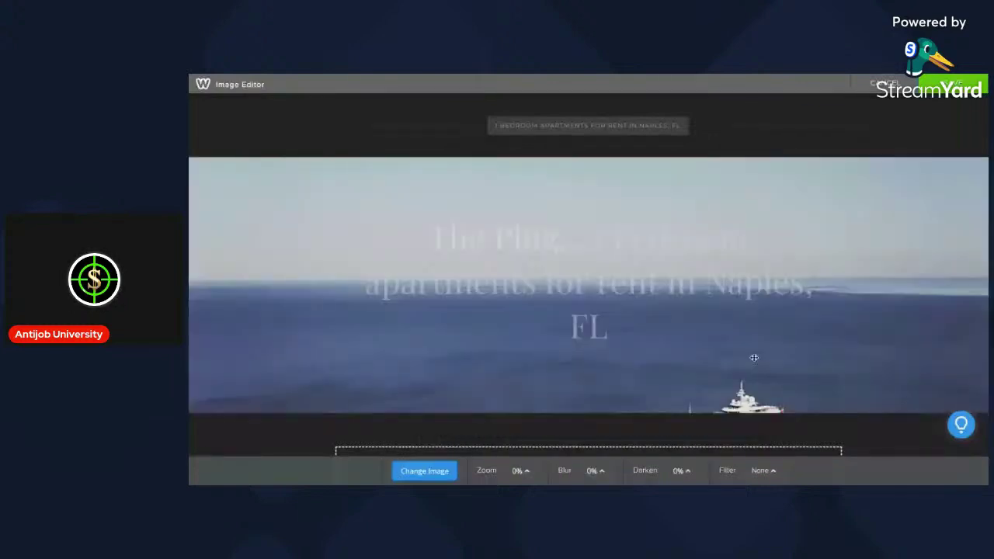
{"action": "left_click", "coordinate": [956, 83]}
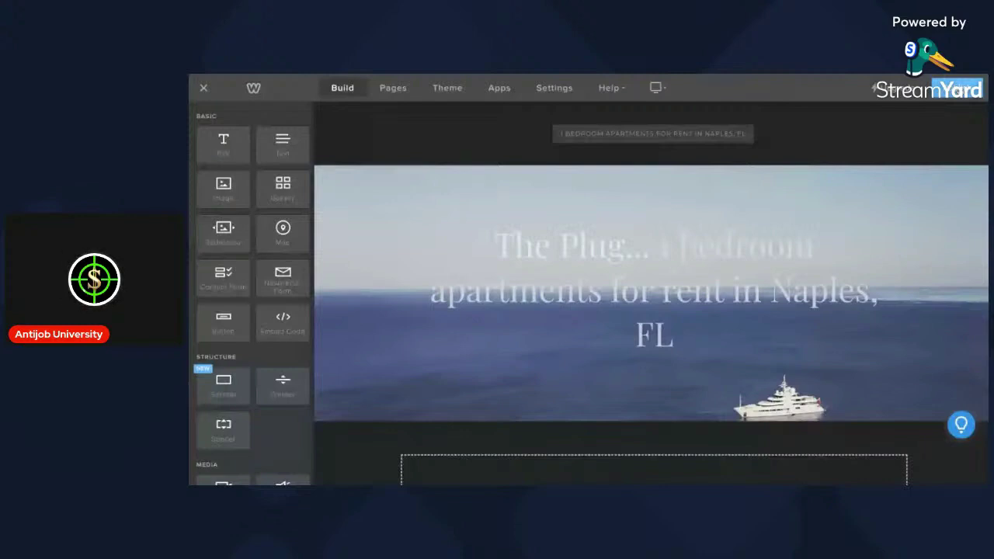
Change the background color of the empty content section below the header to off-white.
{"action": "scroll", "coordinate": [727, 340], "scroll_direction": "down", "scroll_amount": 3}
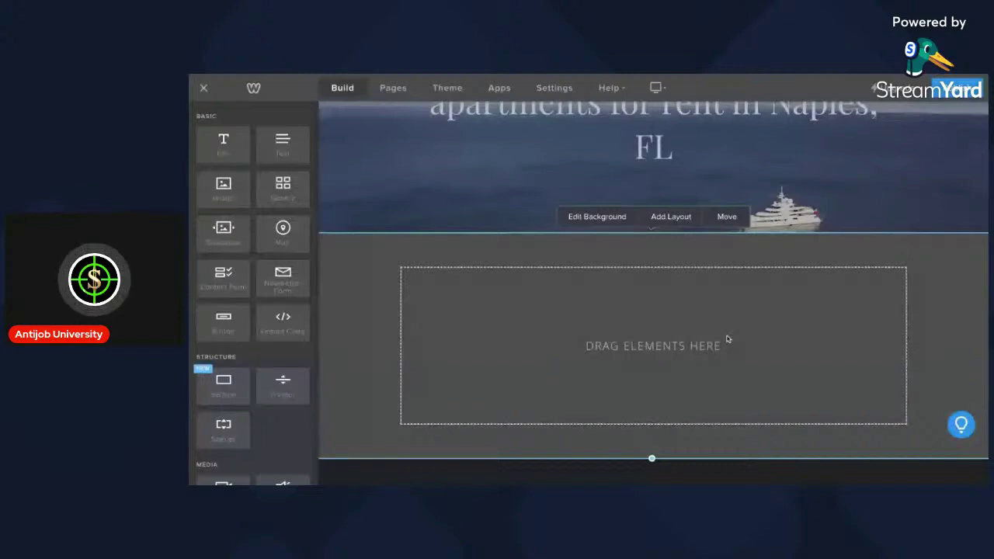
{"action": "left_click", "coordinate": [596, 216]}
{"action": "left_click", "coordinate": [600, 189]}
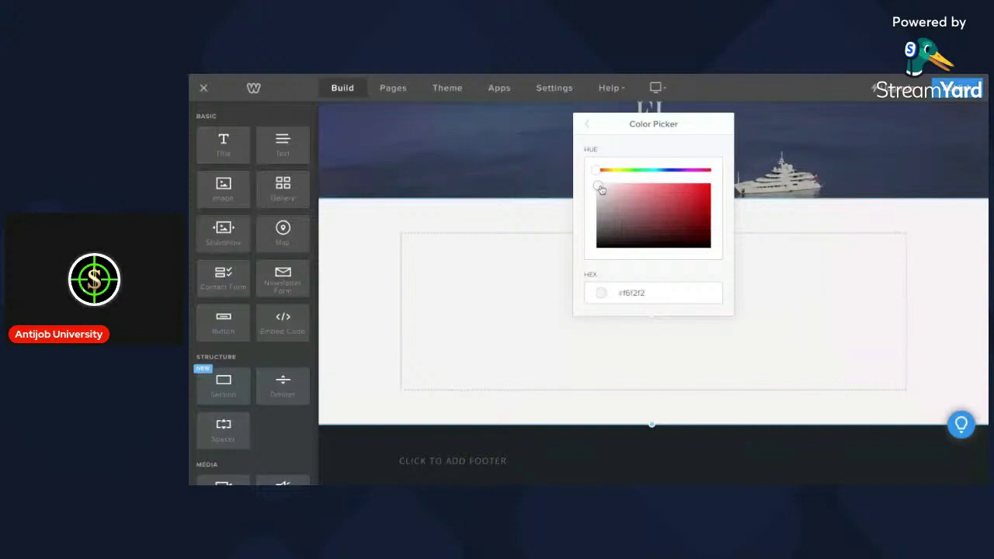
{"action": "left_click", "coordinate": [614, 280]}
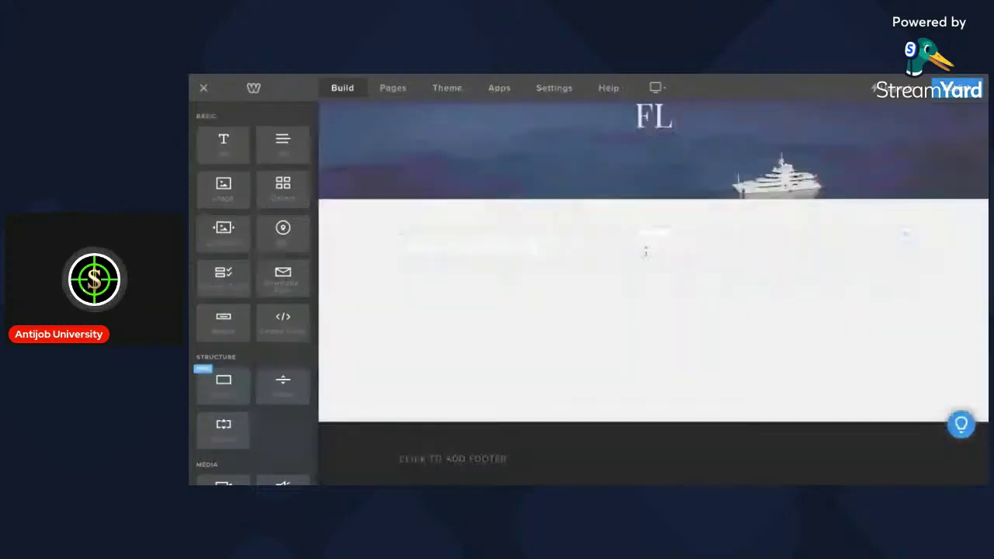
Color the heading "1 bedroom apartments for rent in Naples, FL" black and underline it.
{"action": "triple_click", "coordinate": [645, 251]}
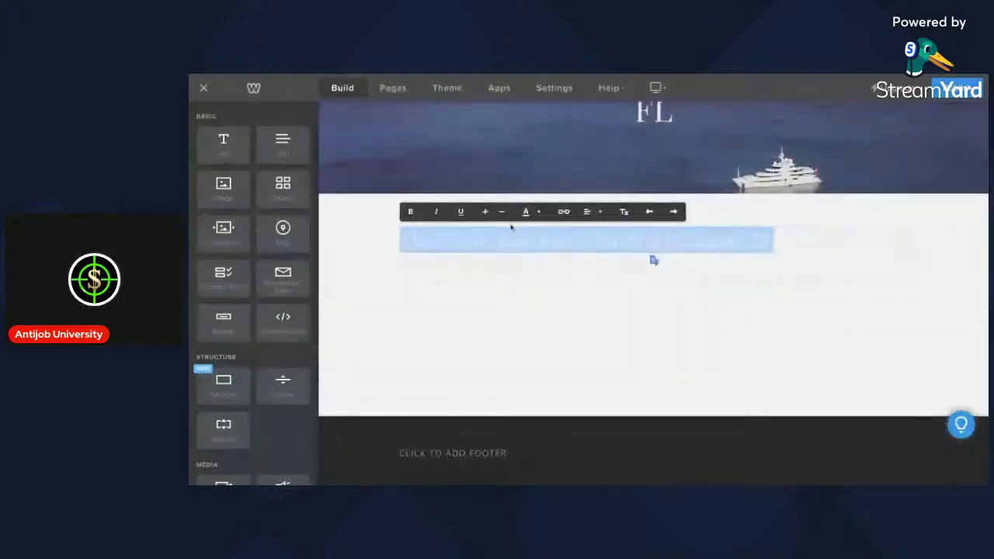
{"action": "left_click", "coordinate": [541, 213]}
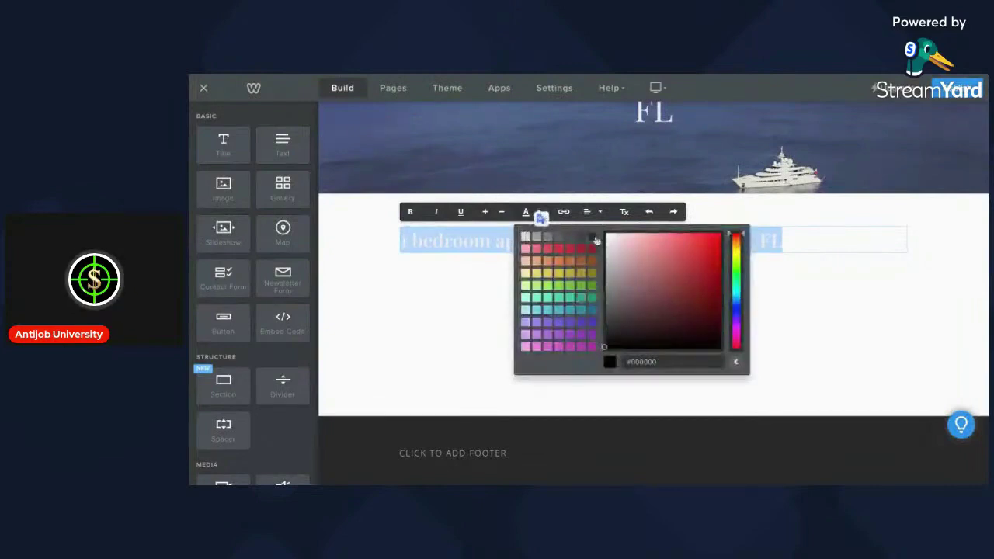
{"action": "left_click", "coordinate": [541, 213]}
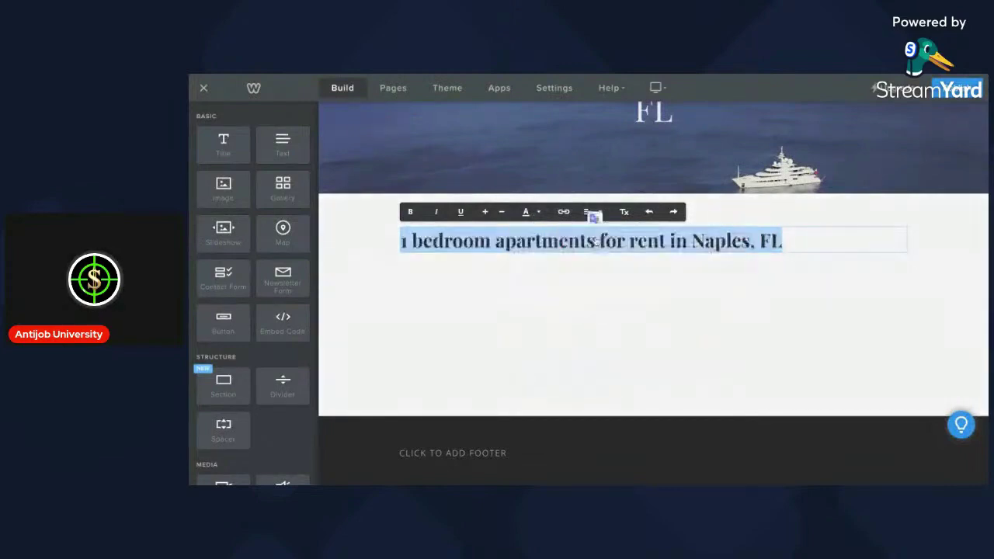
{"action": "left_click", "coordinate": [461, 214]}
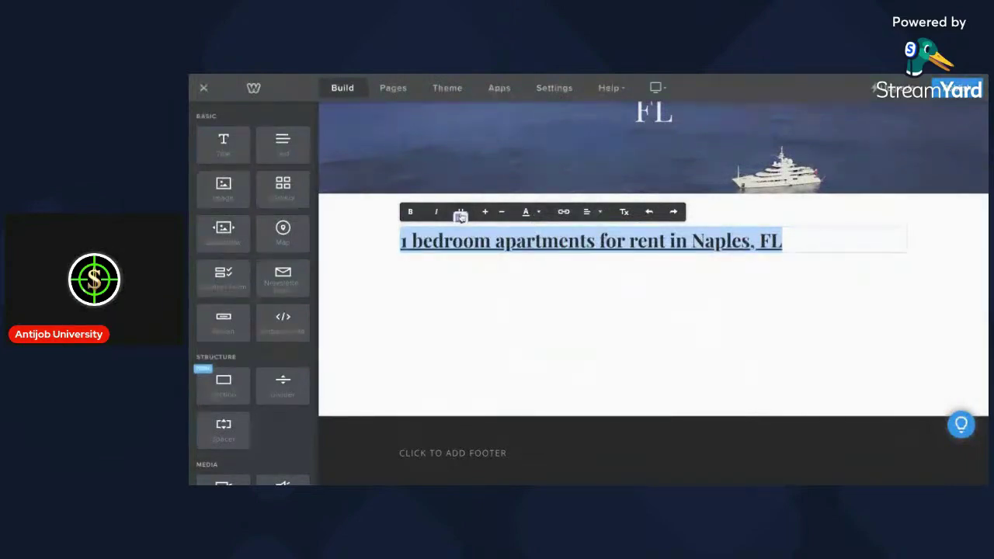
{"action": "left_click", "coordinate": [451, 305]}
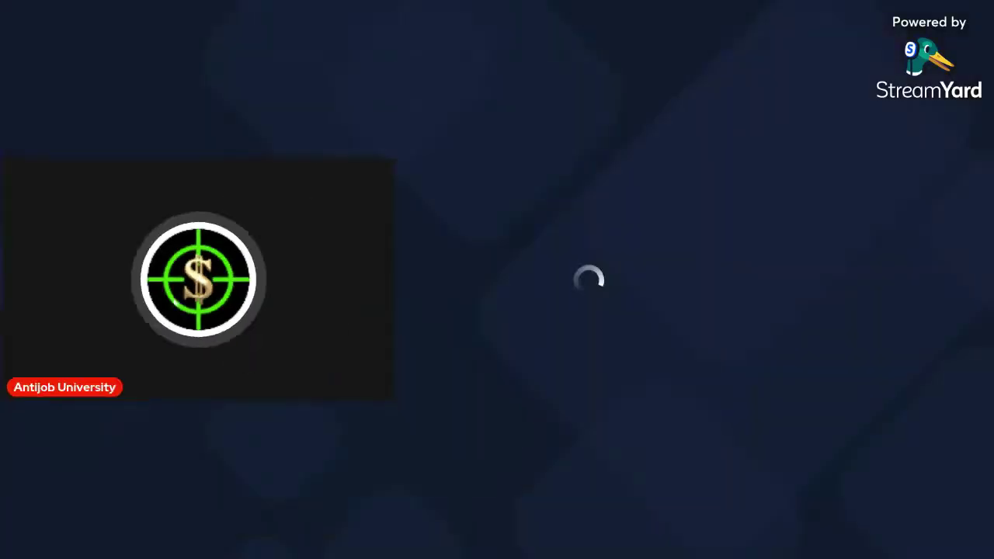
Switch to Free Article Spinner, paste the Naples apartment article as the input text and trim the trailing blank line.
{"action": "key", "text": "ctrl+v"}
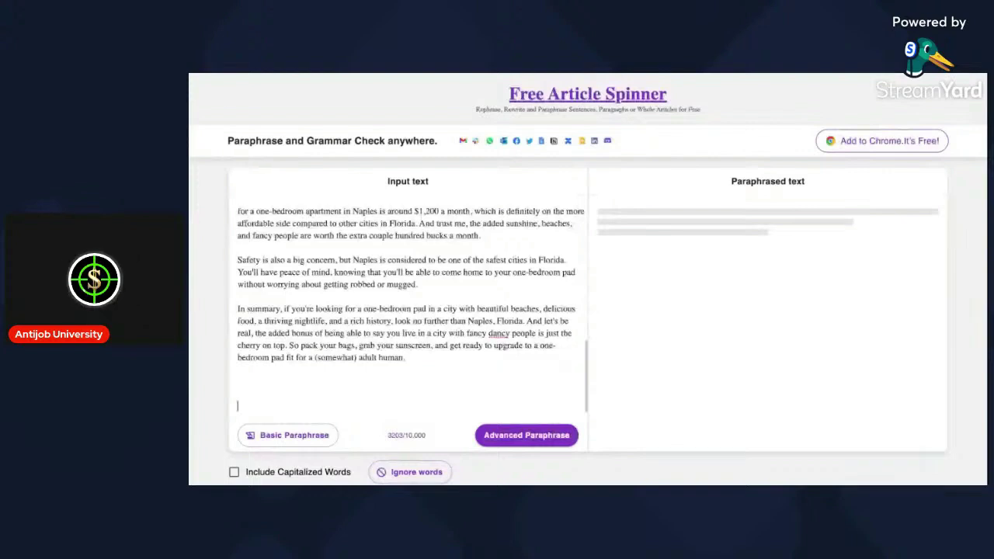
{"action": "key", "text": "BackSpace"}
Include capitalized words and set naples, florida, fl, safety, neighborhood, apartment and bedroom as ignored words.
{"action": "scroll", "coordinate": [314, 428], "scroll_direction": "down", "scroll_amount": 1}
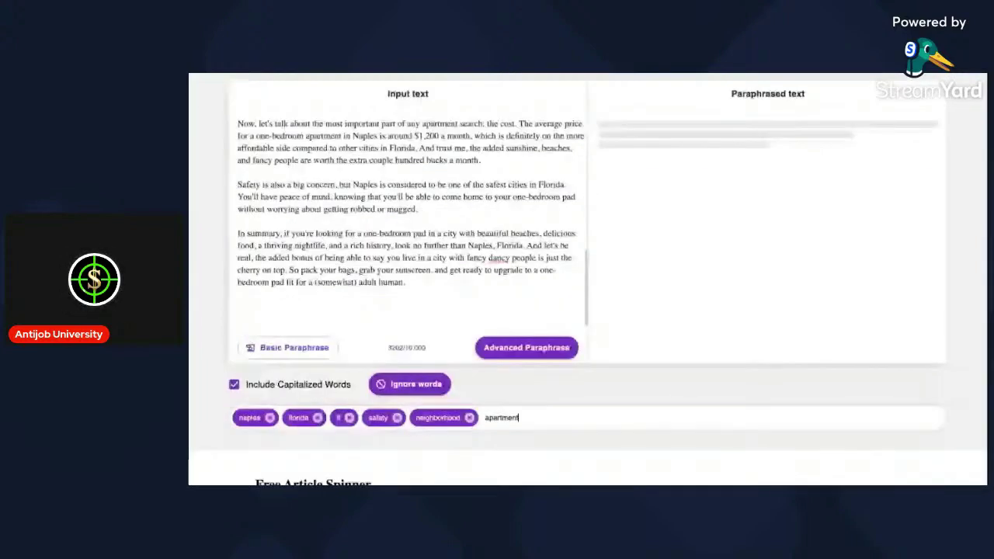
{"action": "key", "text": "Return"}
{"action": "type", "text": "be"}
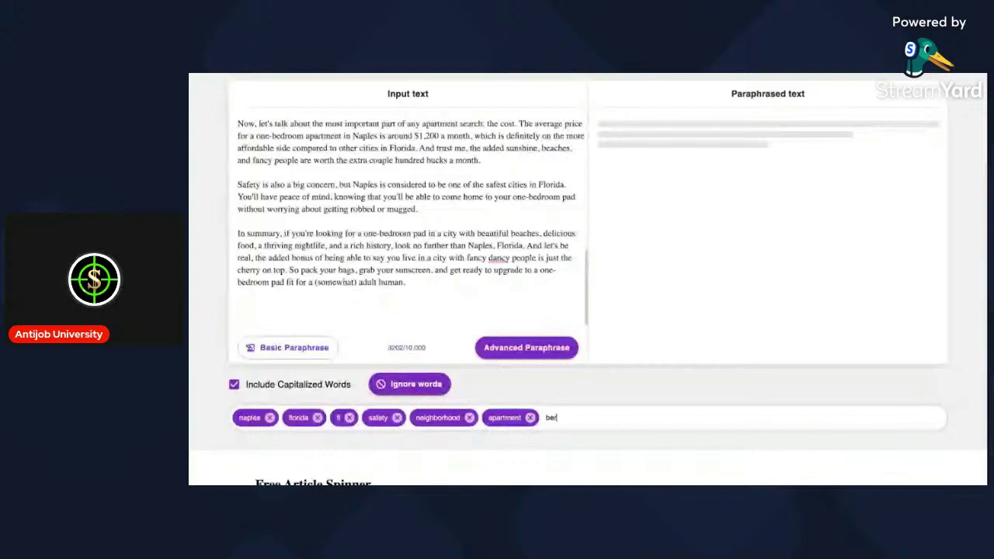
{"action": "type", "text": "droom"}
{"action": "key", "text": "Return"}
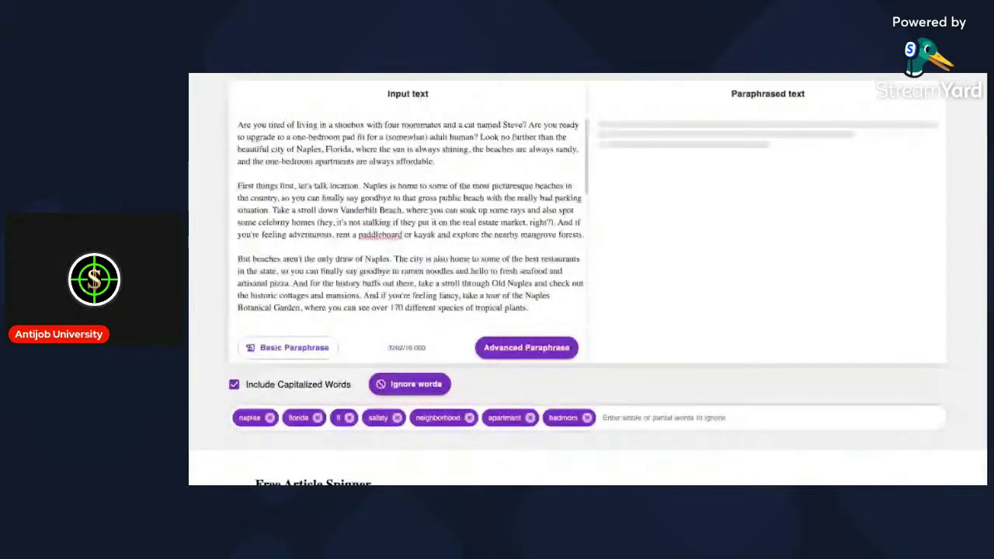
Check the article for further keywords and add location to the ignored words.
{"action": "scroll", "coordinate": [767, 272], "scroll_direction": "up", "scroll_amount": 1}
{"action": "scroll", "coordinate": [407, 257], "scroll_direction": "down", "scroll_amount": 2}
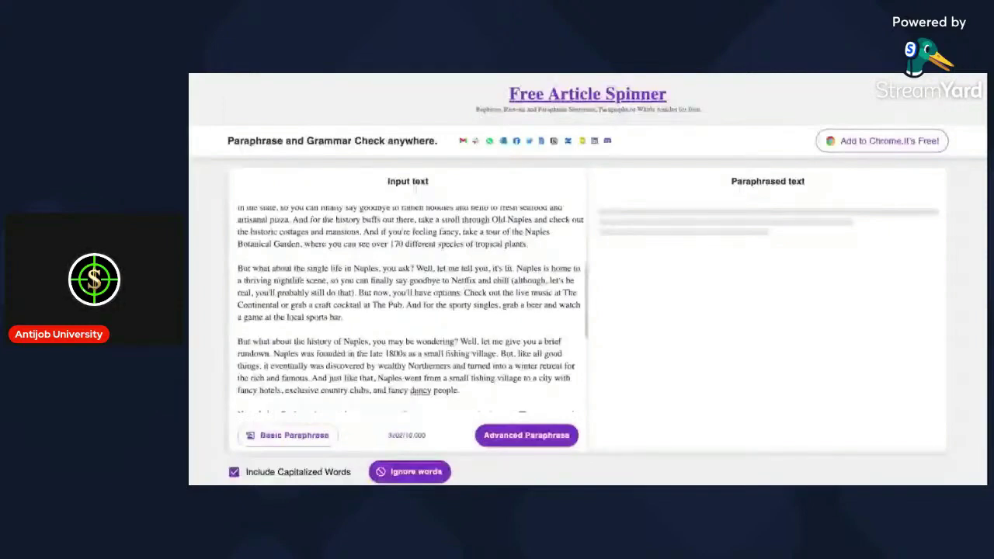
{"action": "scroll", "coordinate": [638, 313], "scroll_direction": "down", "scroll_amount": 3}
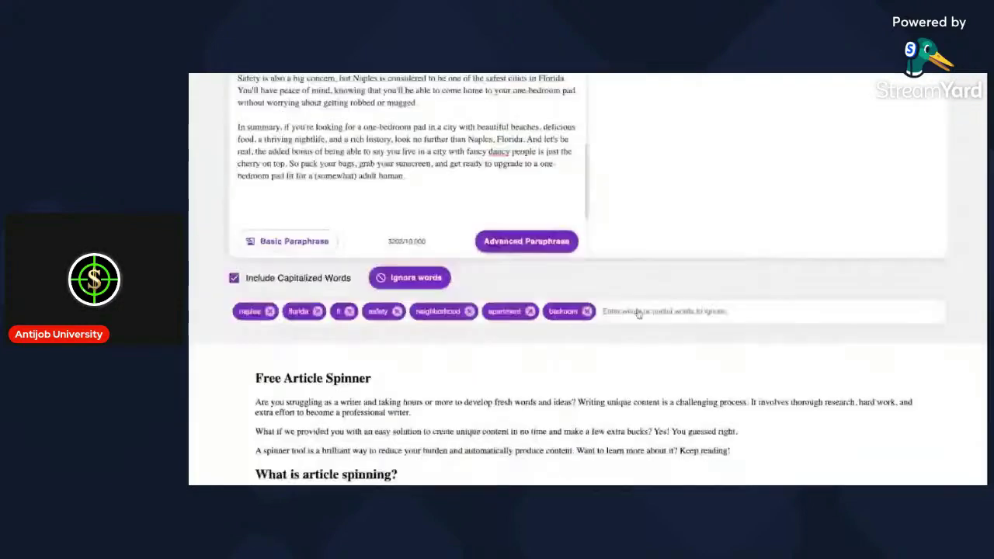
{"action": "left_click", "coordinate": [639, 313]}
{"action": "type", "text": "local"}
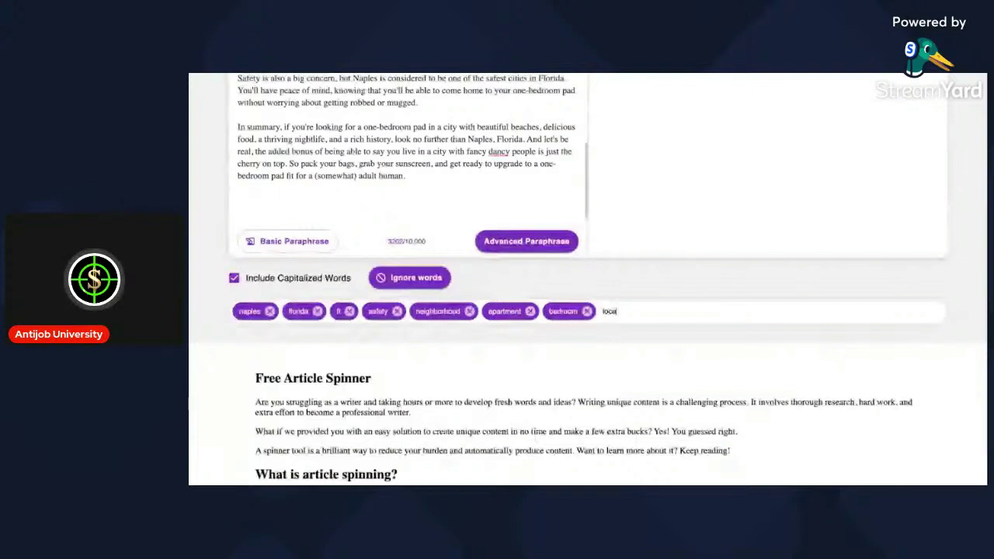
{"action": "left_click", "coordinate": [497, 242]}
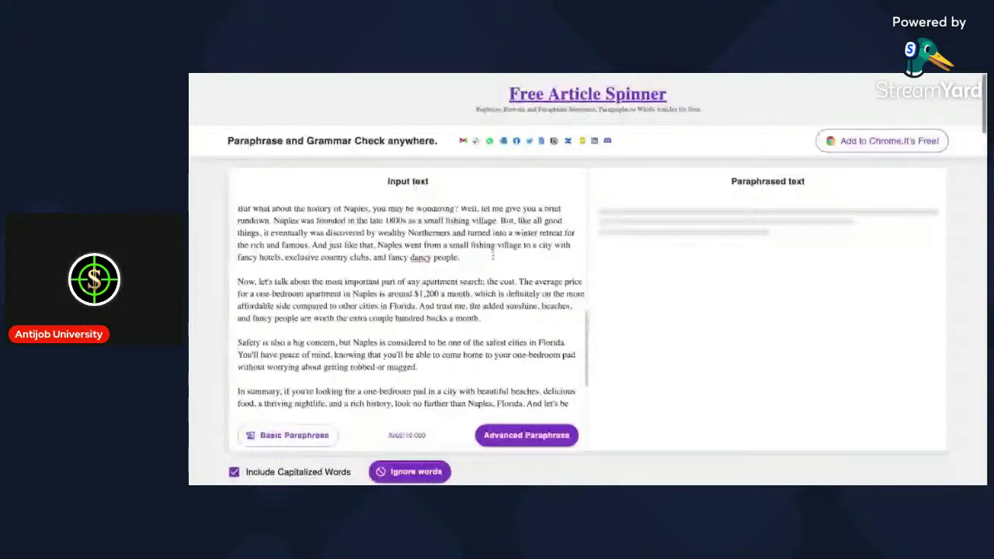
Add roommates and cat to the ignored words for paraphrasing.
{"action": "scroll", "coordinate": [492, 253], "scroll_direction": "up", "scroll_amount": 2}
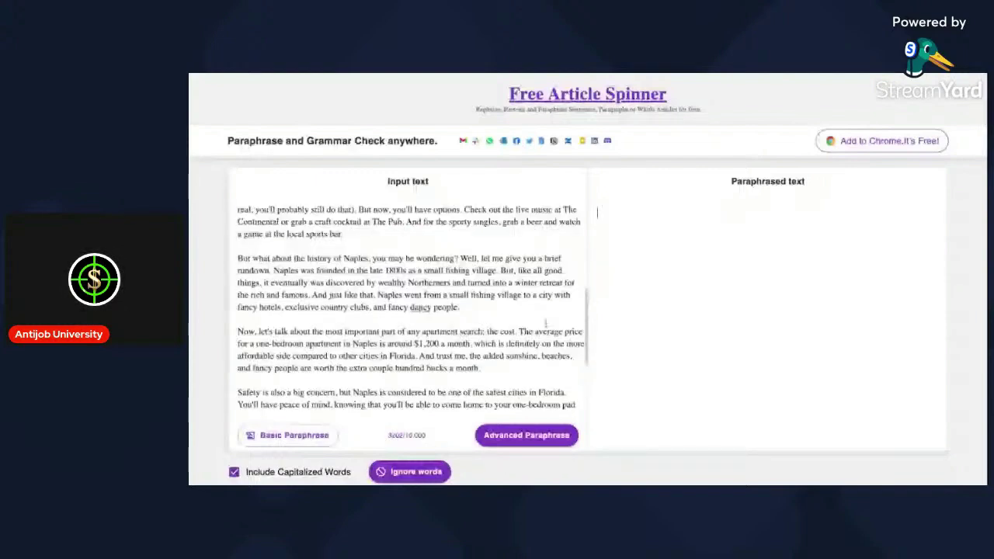
{"action": "scroll", "coordinate": [548, 329], "scroll_direction": "down", "scroll_amount": 5}
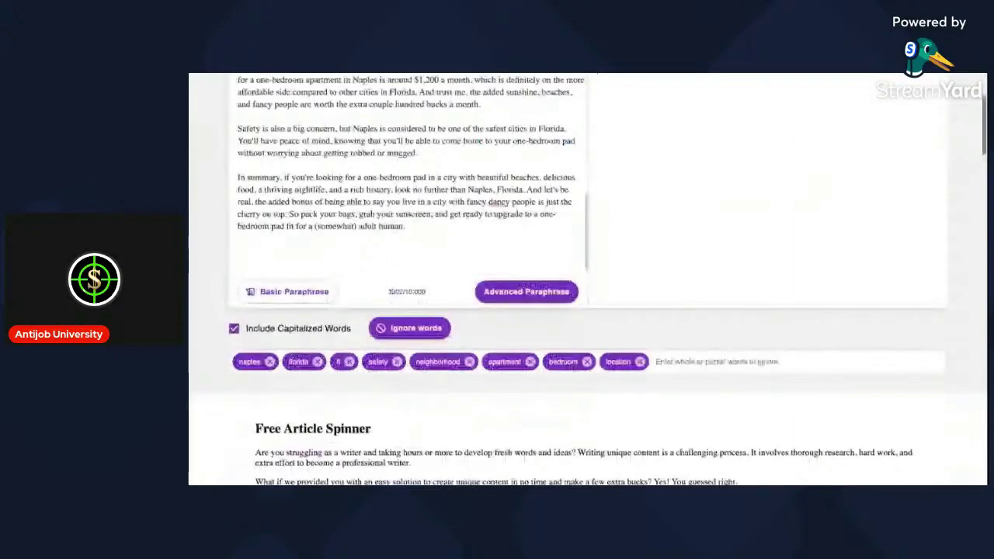
{"action": "type", "text": "roommates"}
{"action": "key", "text": "Return"}
{"action": "type", "text": "cat"}
{"action": "key", "text": "Return"}
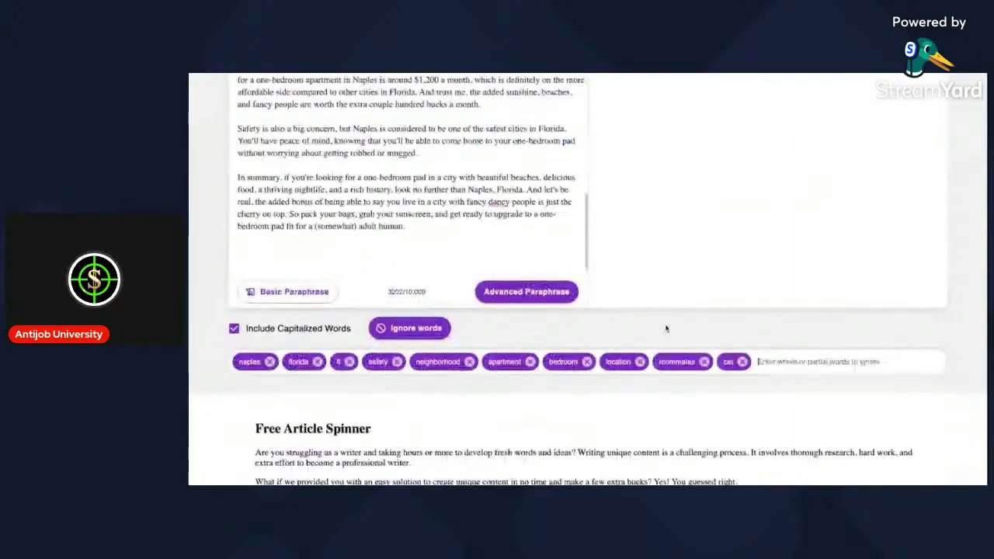
Review the article and add pad, beaches, live, music and beach to the ignored words.
{"action": "scroll", "coordinate": [411, 171], "scroll_direction": "up", "scroll_amount": 5}
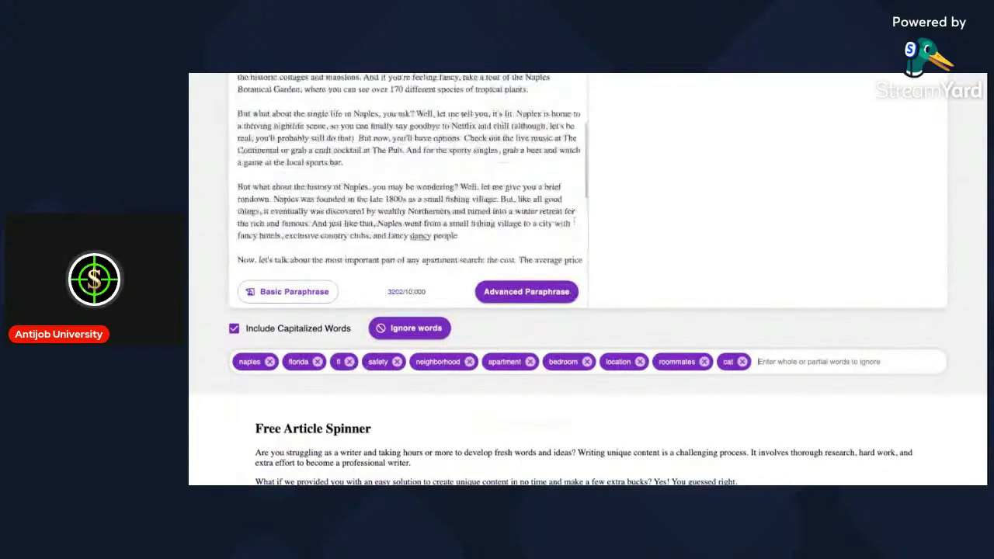
{"action": "scroll", "coordinate": [412, 171], "scroll_direction": "up", "scroll_amount": 3}
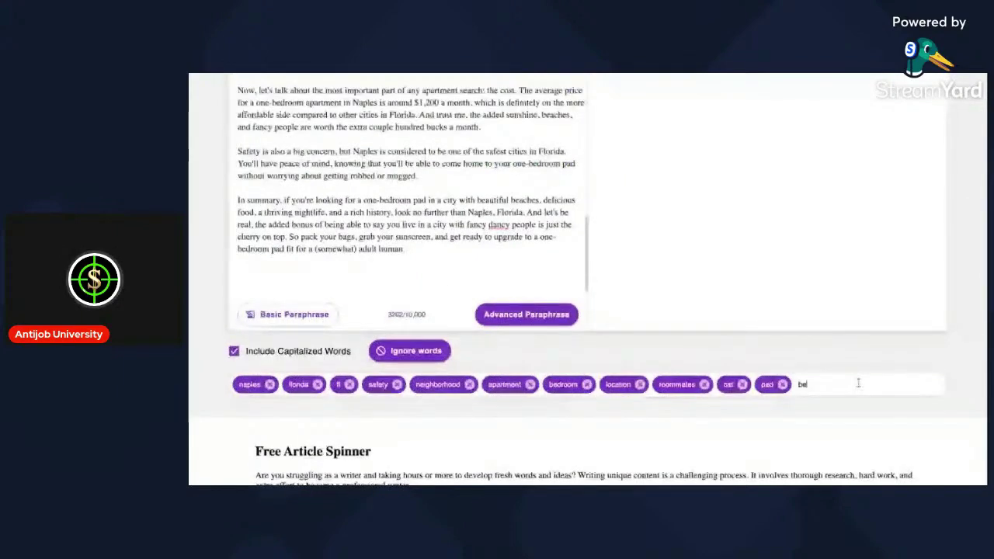
{"action": "type", "text": "aches"}
{"action": "key", "text": "Return"}
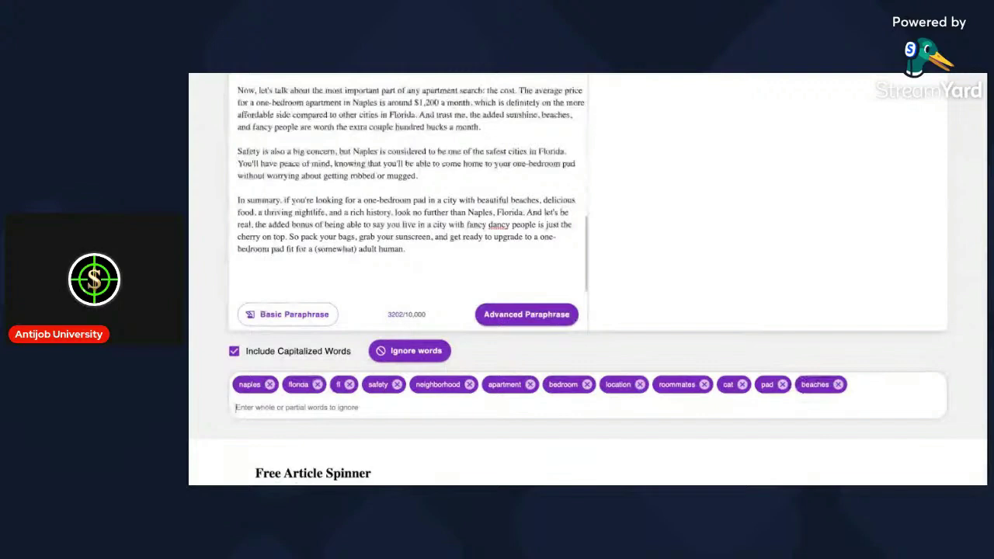
{"action": "scroll", "coordinate": [410, 186], "scroll_direction": "up", "scroll_amount": 3}
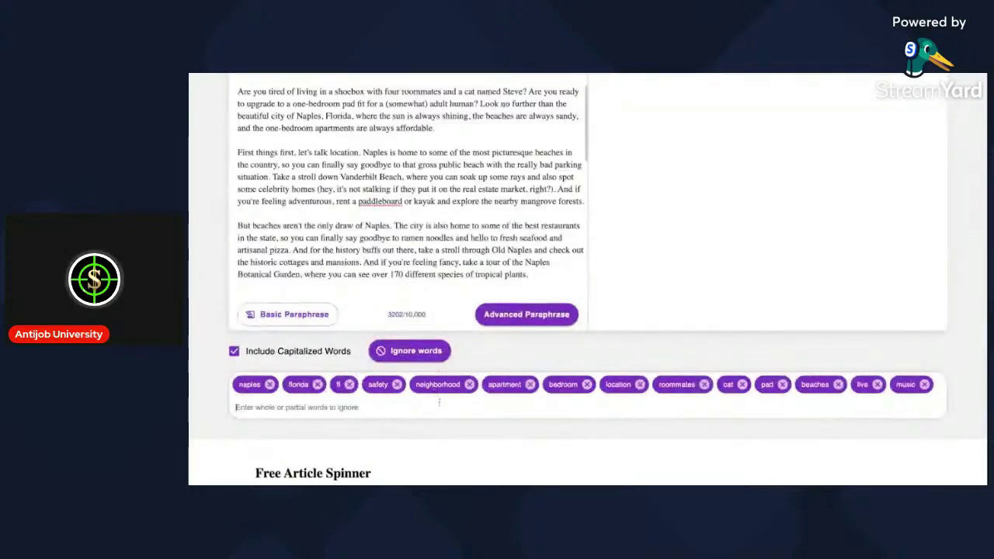
{"action": "type", "text": "beach"}
{"action": "key", "text": "Return"}
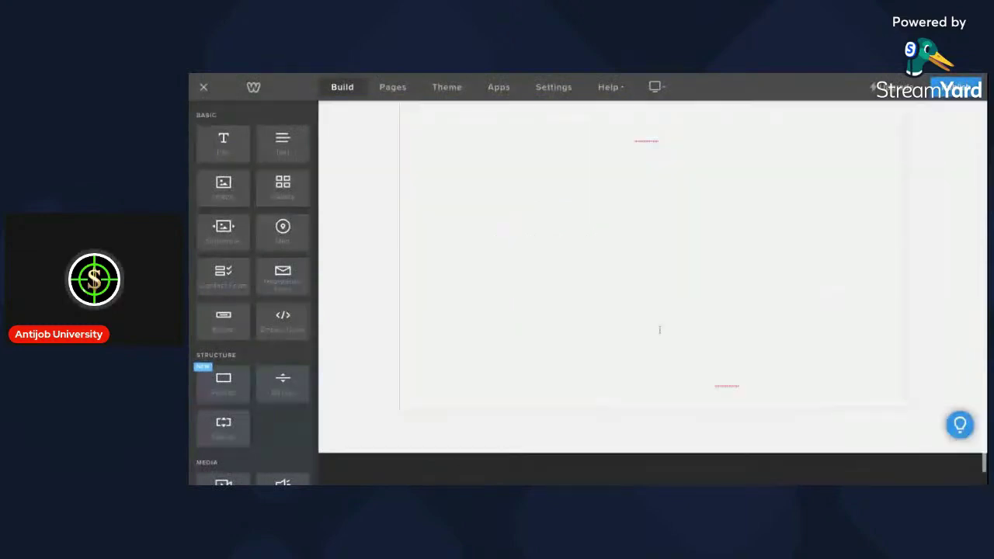
Switch back to the Weebly page editor and set the whole paraphrased article's text color to near-black #050404.
{"action": "key", "text": "ctrl+z"}
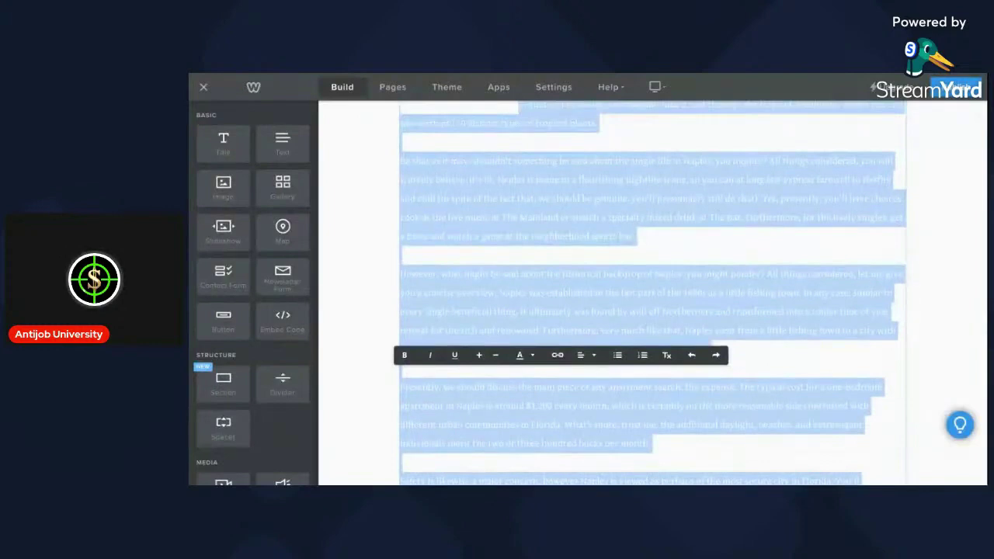
{"action": "scroll", "coordinate": [590, 311], "scroll_direction": "up", "scroll_amount": 5}
{"action": "left_click", "coordinate": [525, 401]}
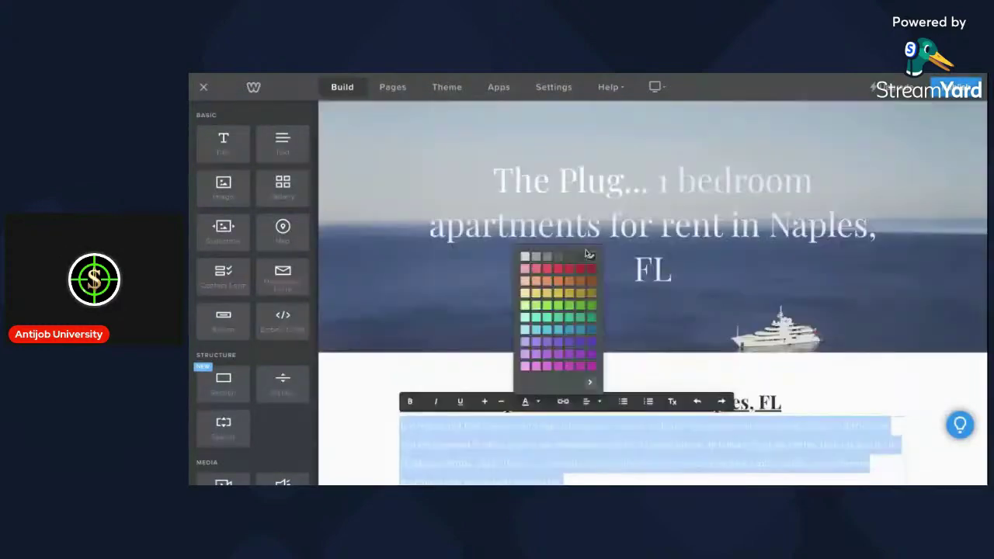
{"action": "left_click", "coordinate": [589, 381]}
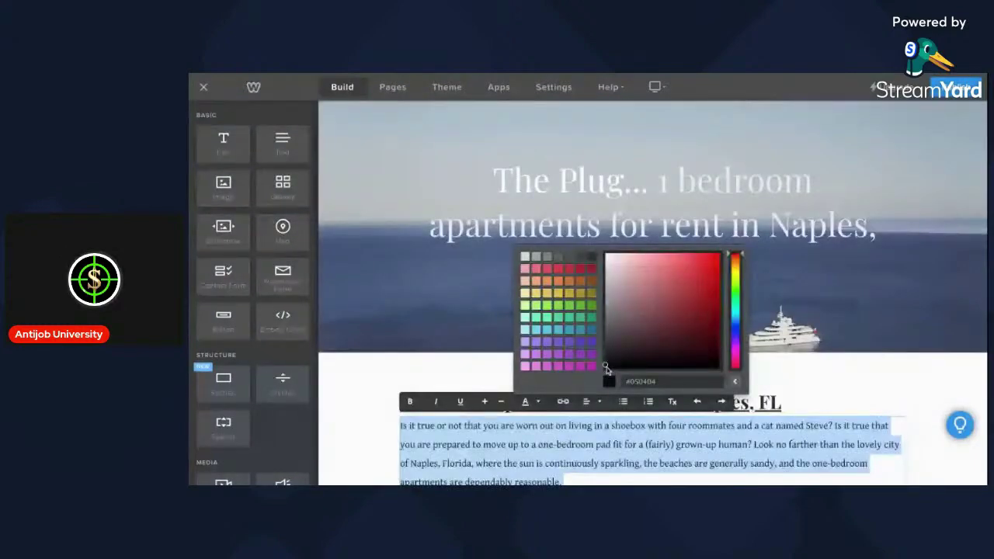
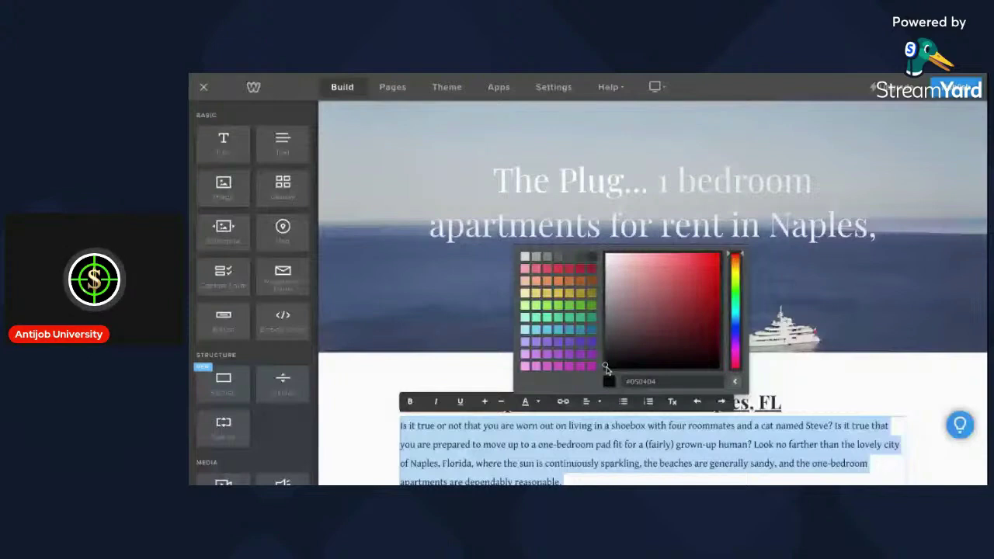
{"action": "scroll", "coordinate": [607, 368], "scroll_direction": "down", "scroll_amount": 10}
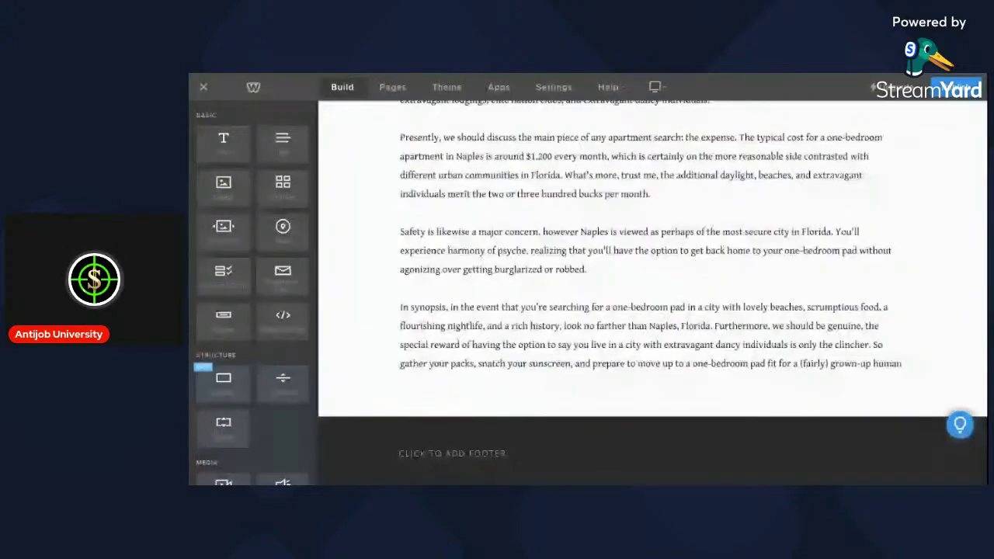